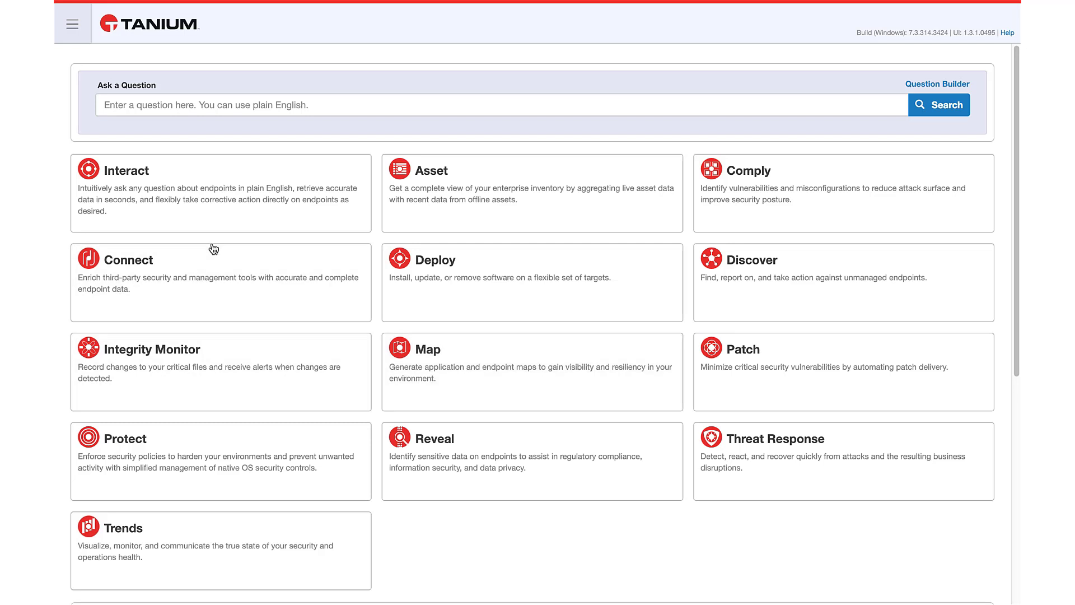
Filter the content packages by "non-a" and open Distribute Non-Approved Established Connections Exclude List, the non-Mac/Linux version, for editing.
click(73, 23)
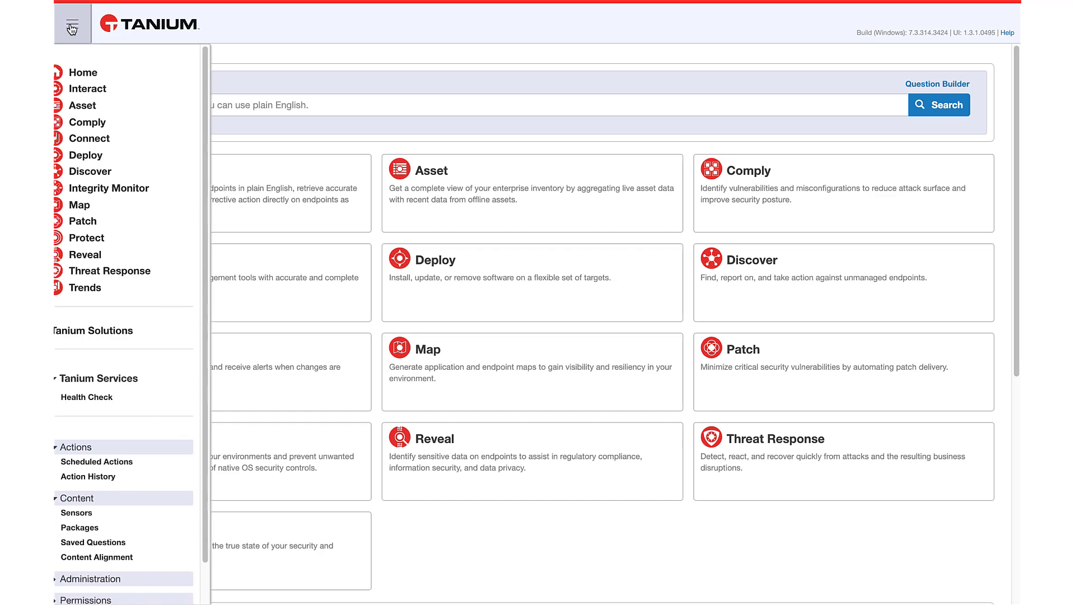
click(100, 527)
click(911, 96)
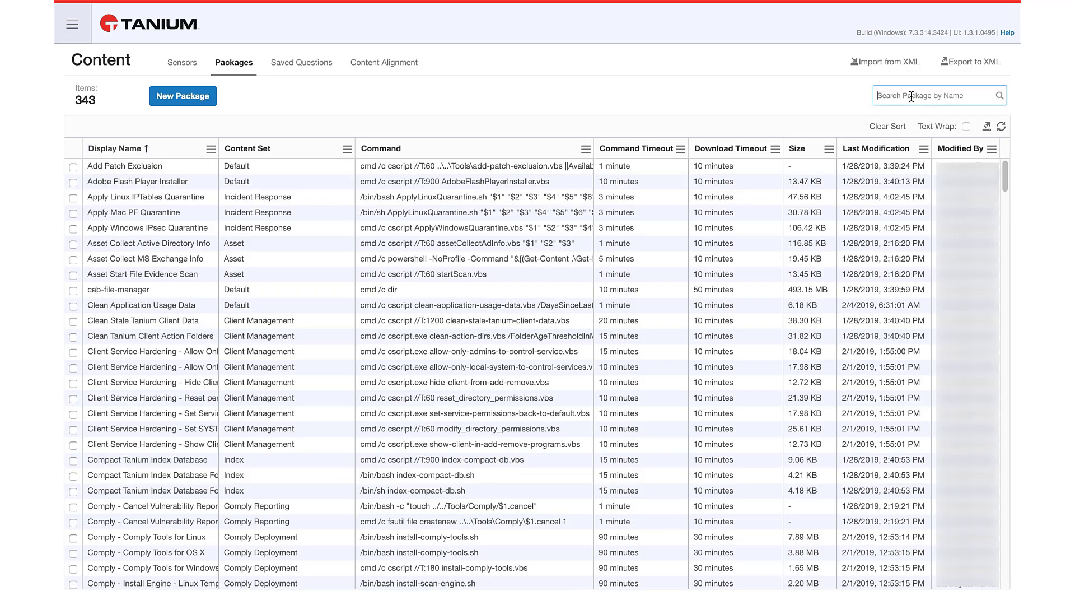
text(non-a)
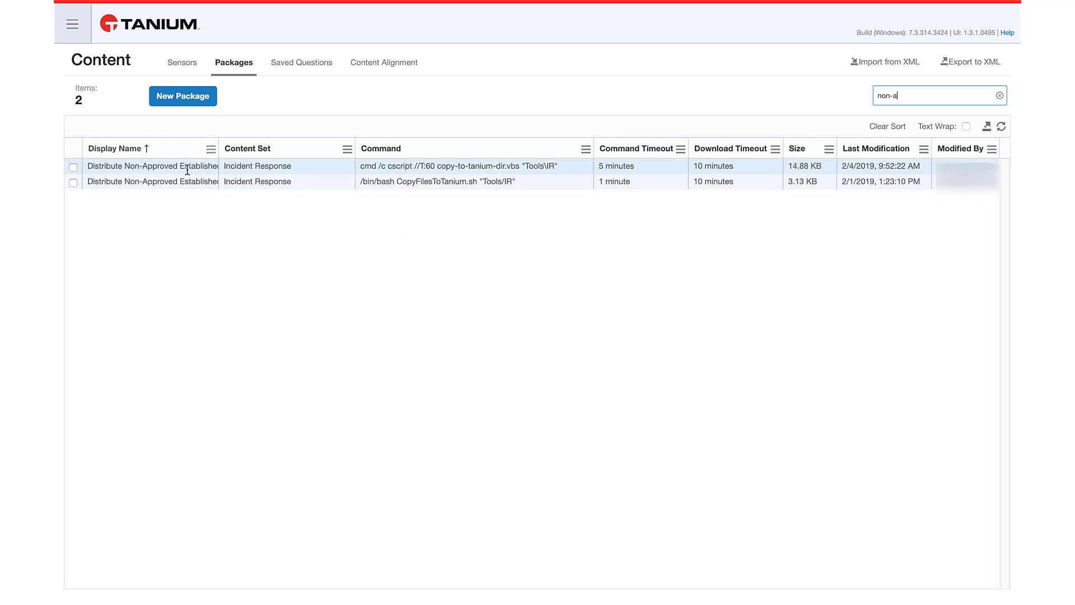
drag(219, 148, 489, 148)
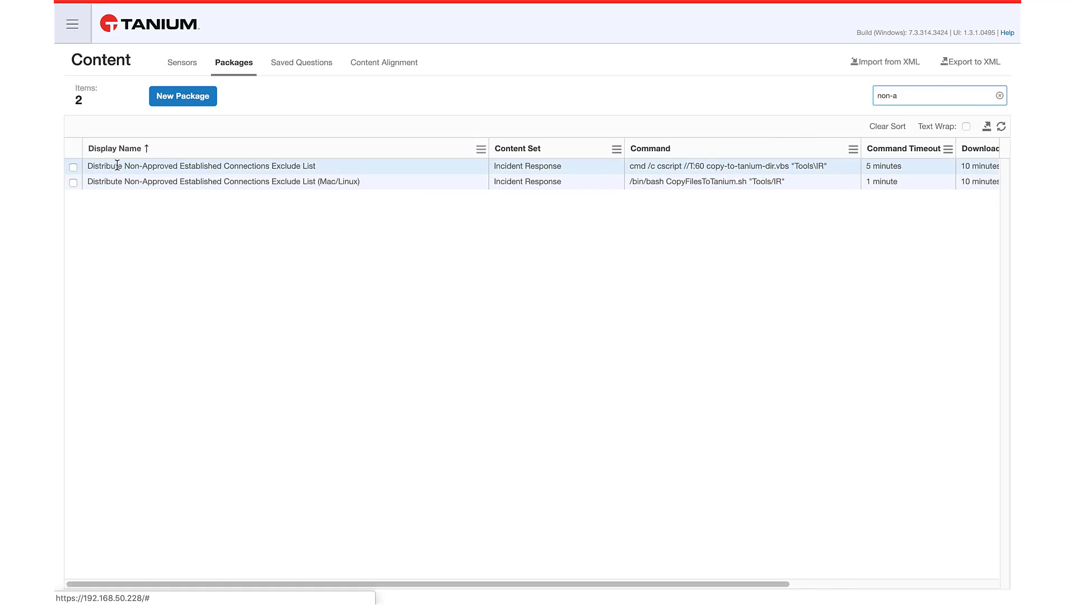
click(285, 166)
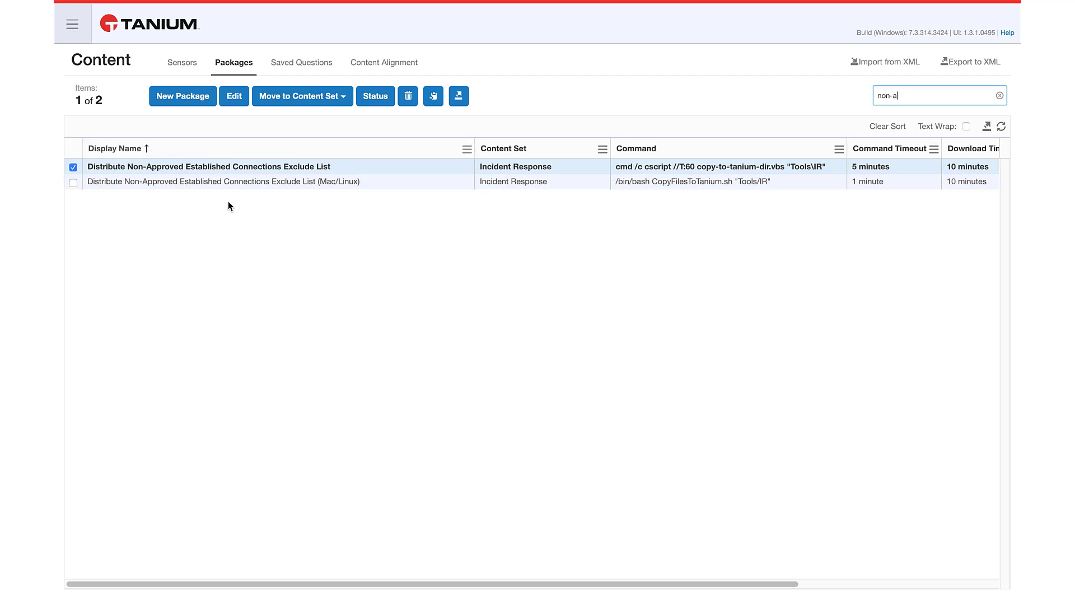
click(234, 98)
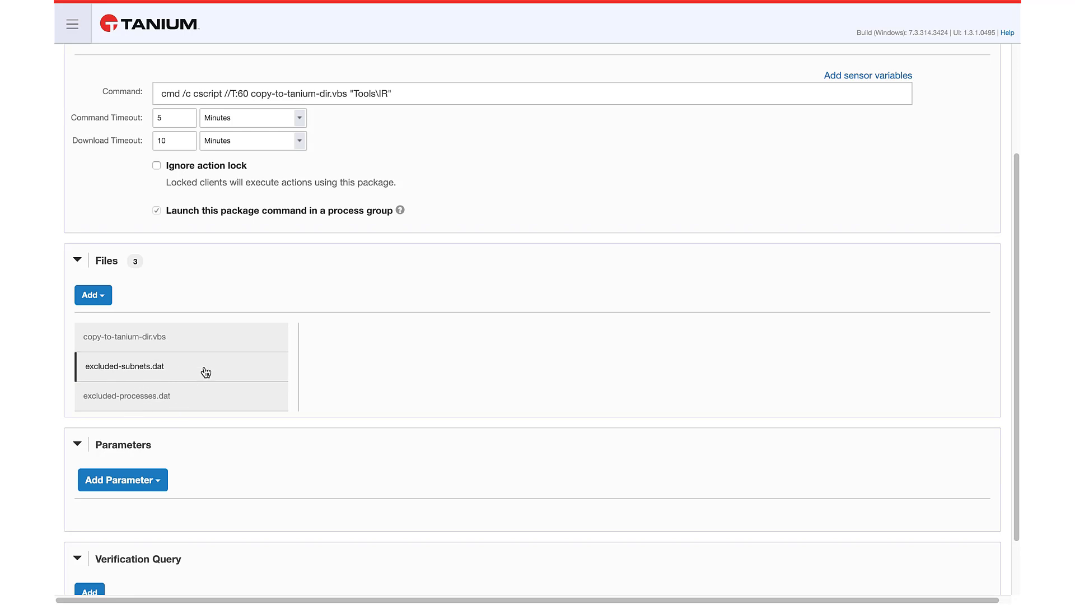
Download excluded-subnets.dat and excluded-processes.dat from the package's files.
click(157, 369)
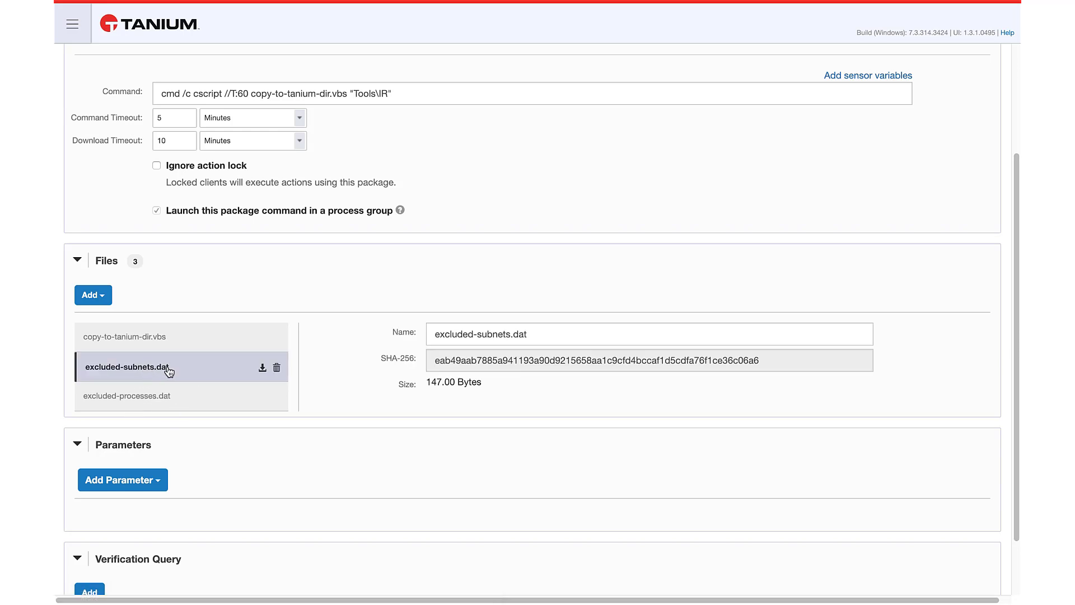
click(262, 367)
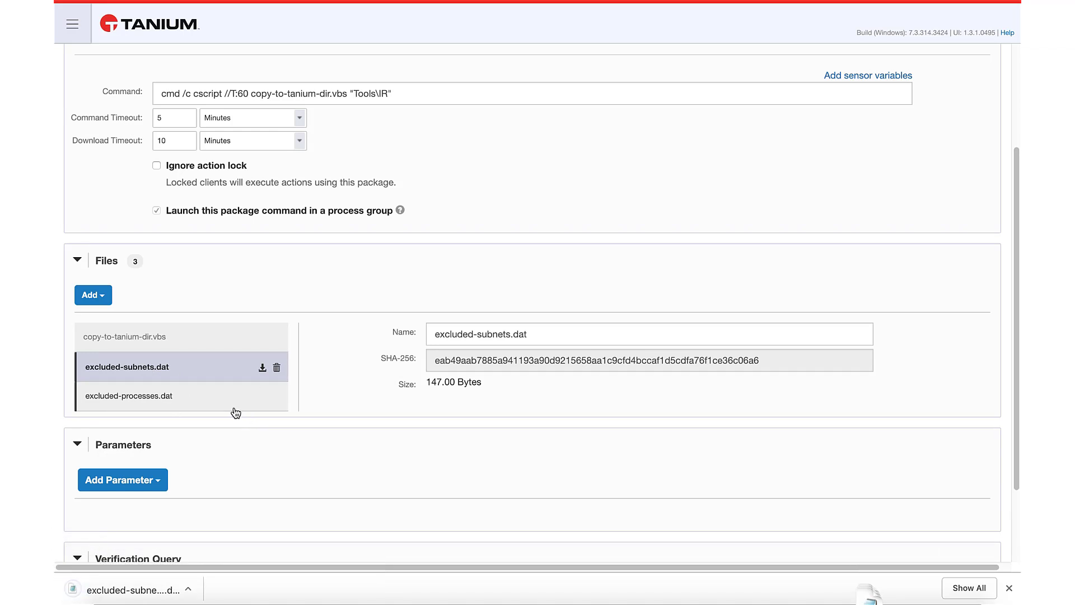
click(167, 397)
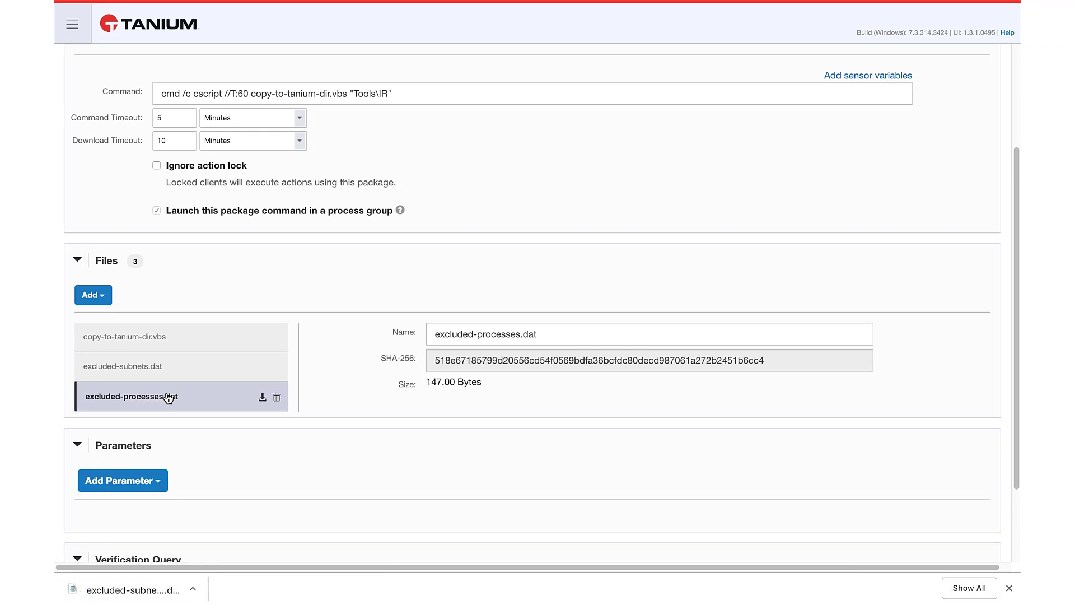
click(262, 398)
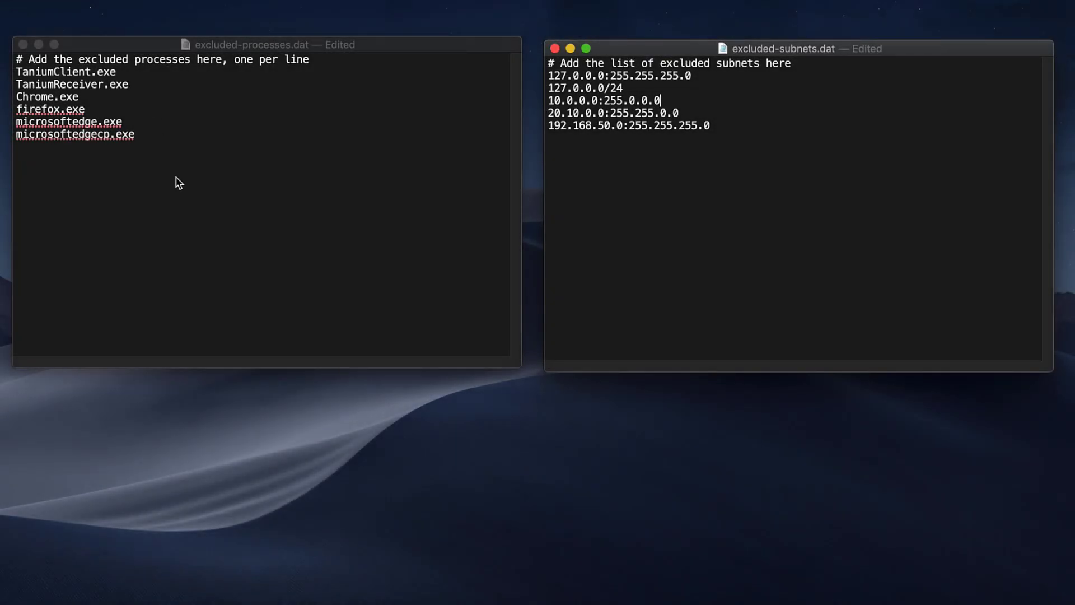
Examine the process entries in excluded-processes.dat and the subnet entries and their notation in excluded-subnets.dat in the text editor.
click(271, 153)
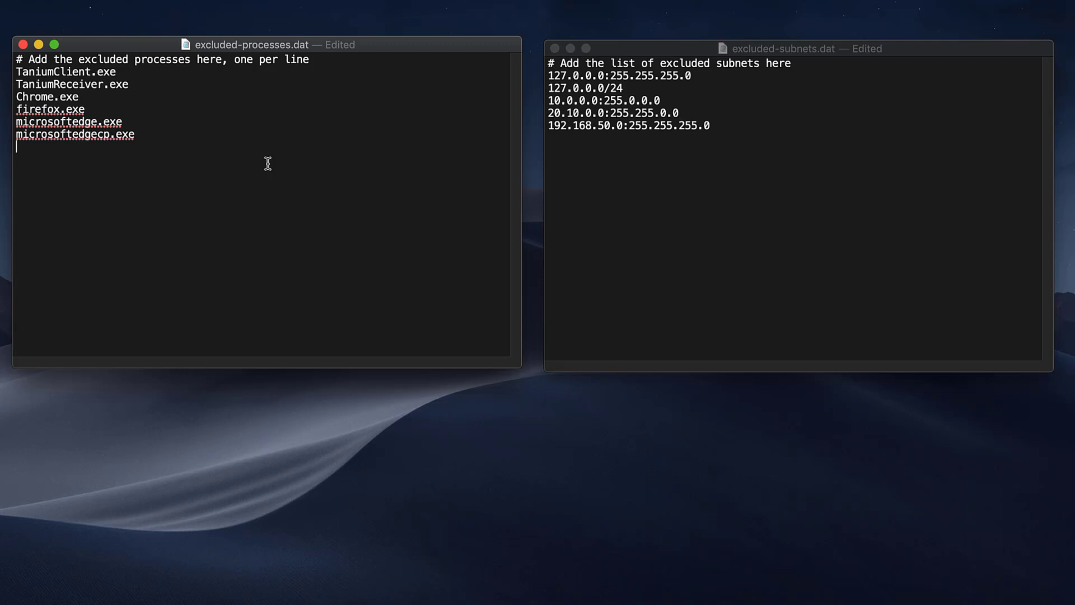
click(842, 59)
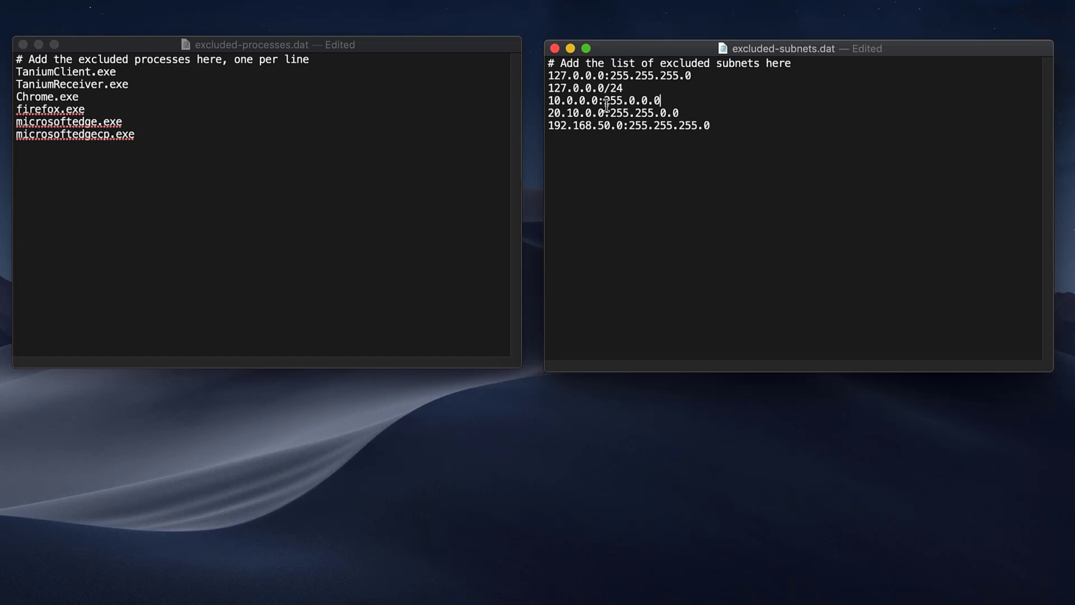
drag(624, 88, 550, 74)
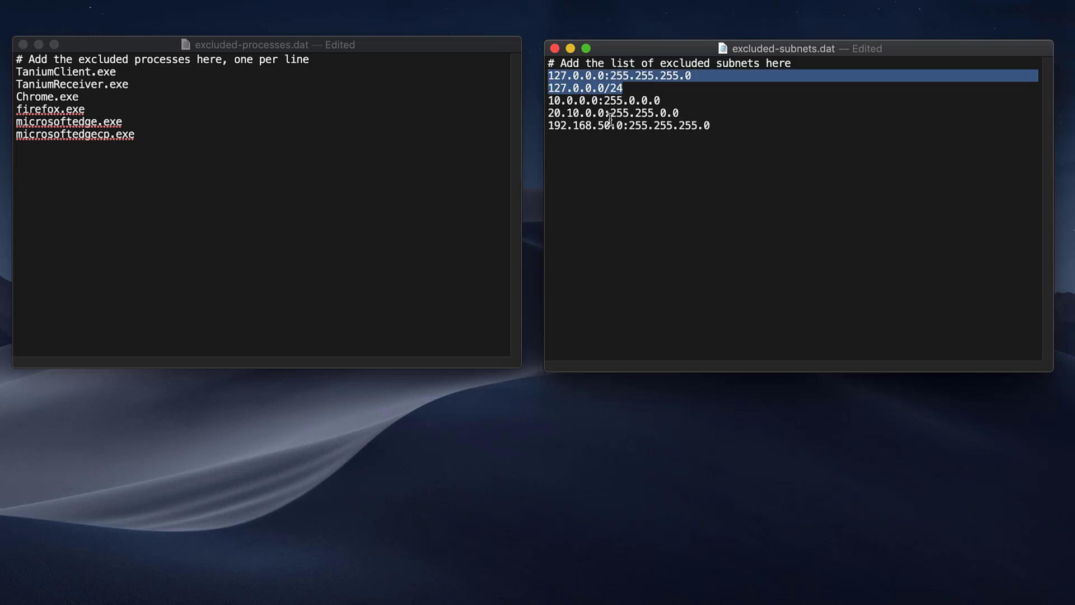
click(614, 147)
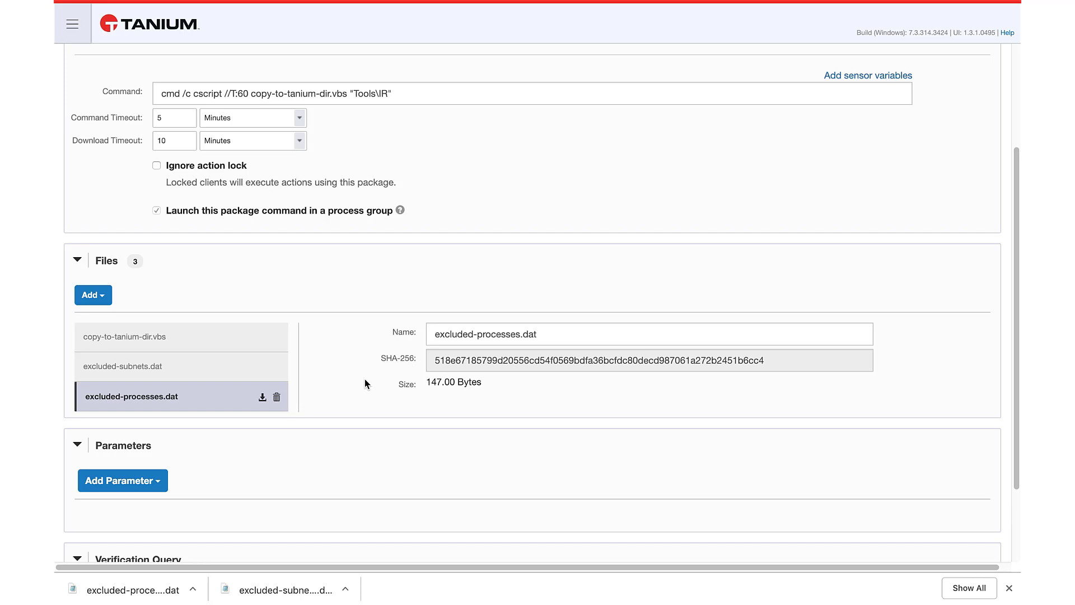
Remove excluded-processes.dat and excluded-subnets.dat from the package's files.
click(276, 398)
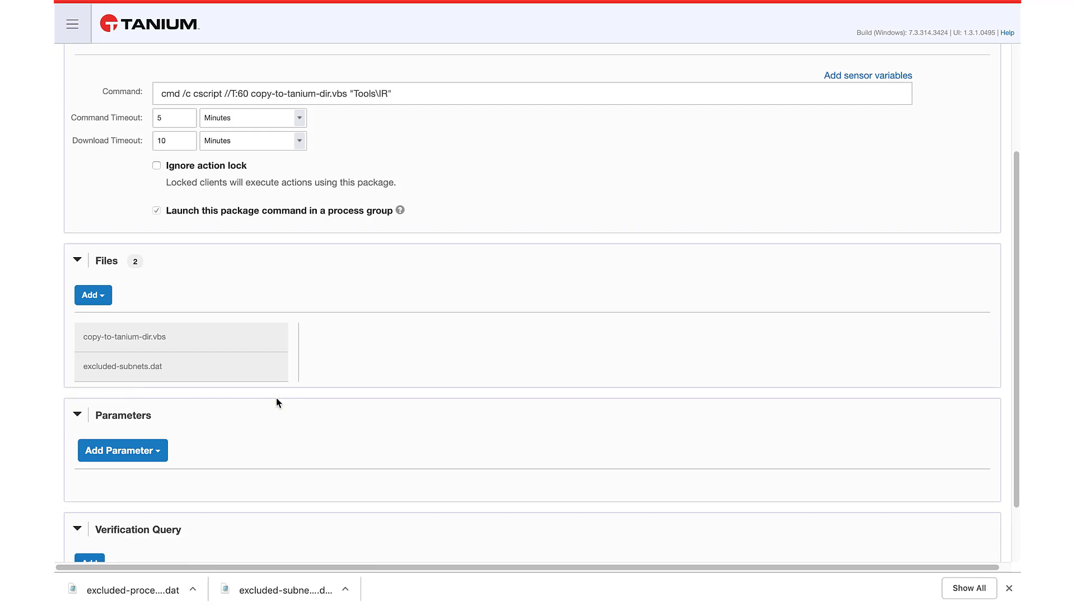
click(280, 366)
click(277, 366)
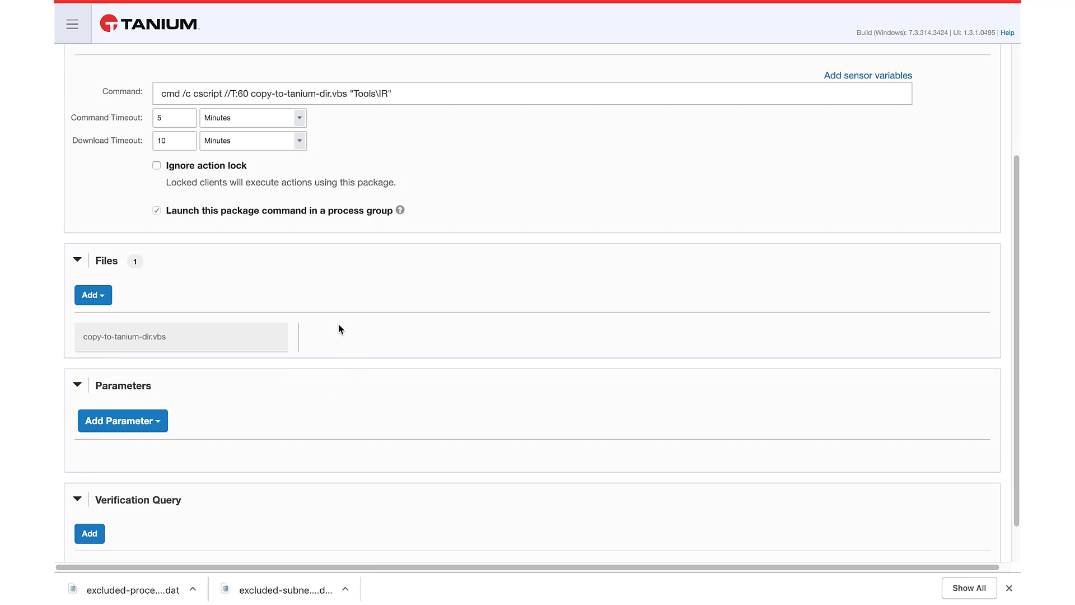
Add the local file excluded-subnets.dat from the Downloaded files folder to the package.
click(100, 297)
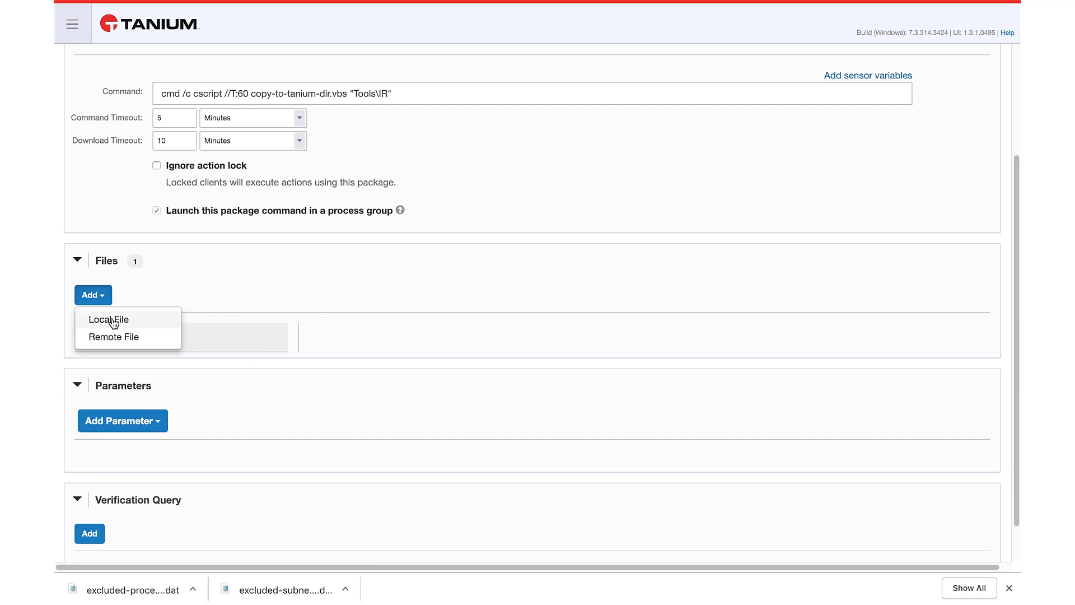
click(112, 320)
click(456, 335)
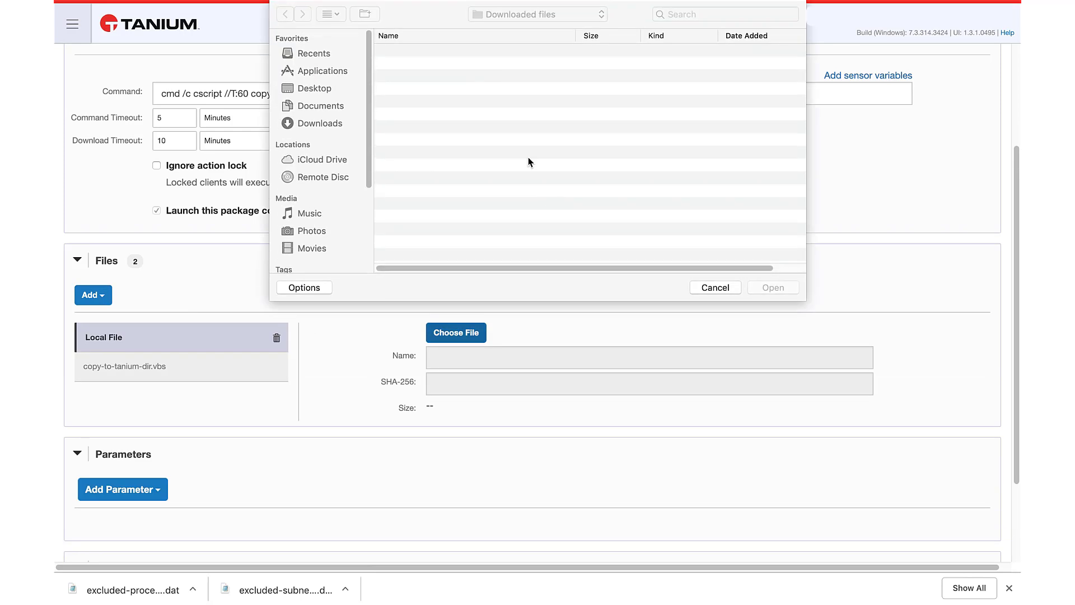
double_click(432, 49)
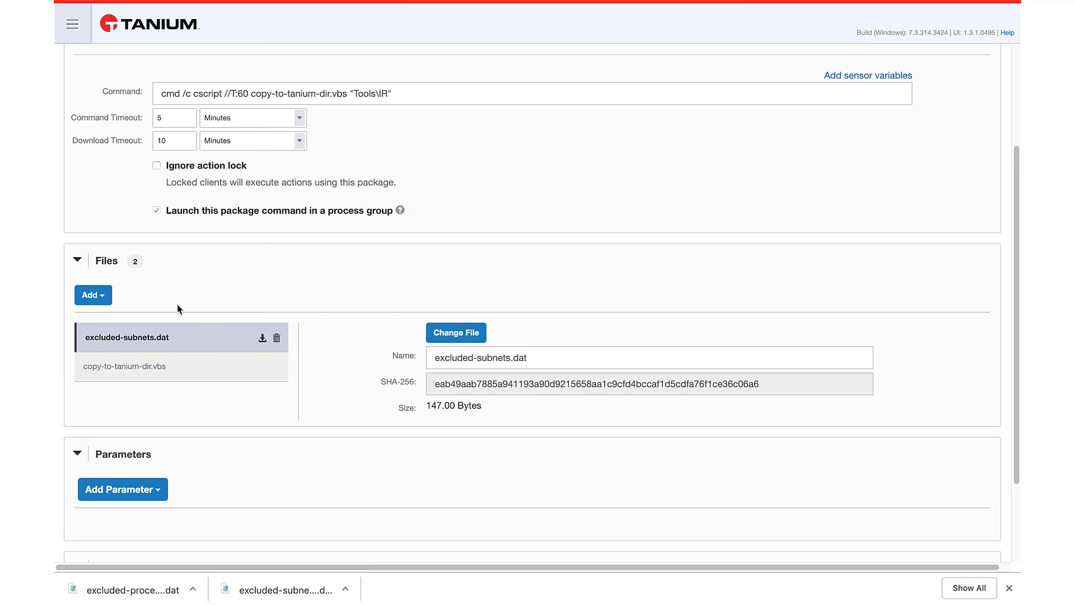
Add the local file excluded-processes.dat from the Downloaded files folder to the package and save the package.
click(101, 295)
click(125, 318)
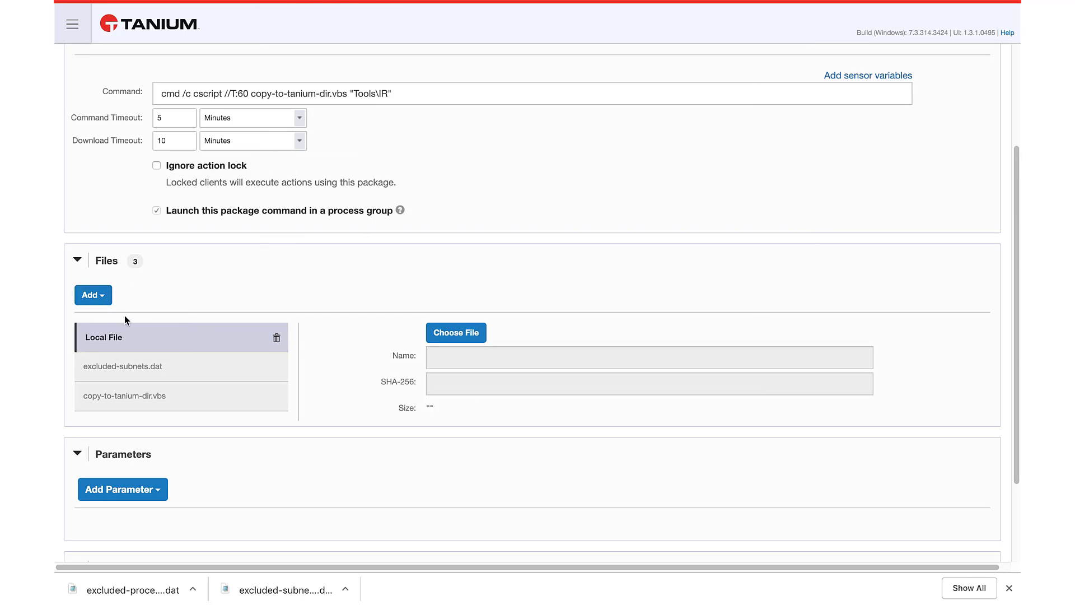
click(454, 333)
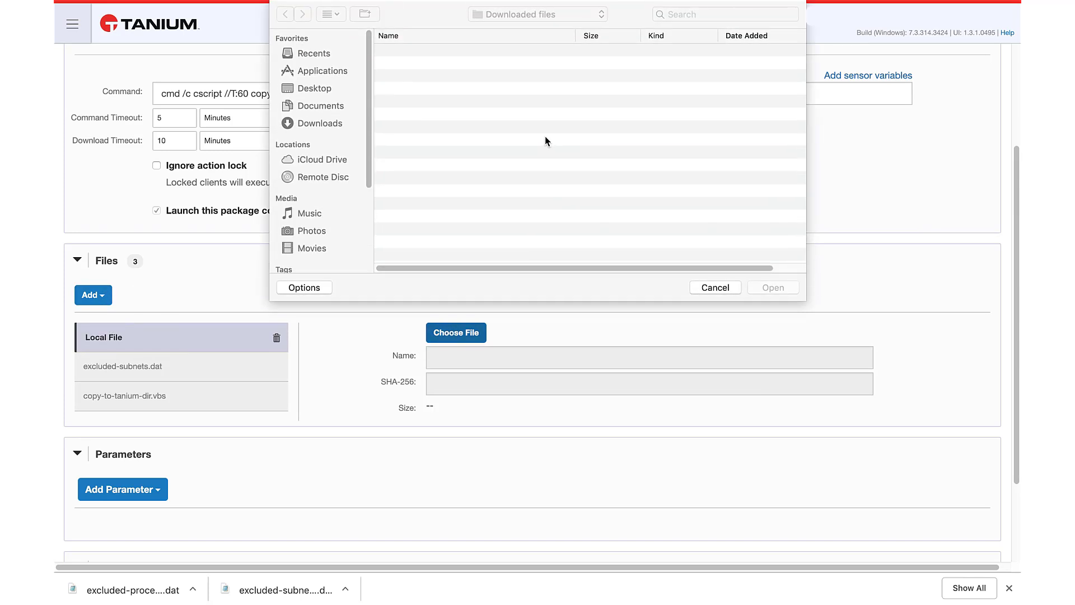
double_click(422, 66)
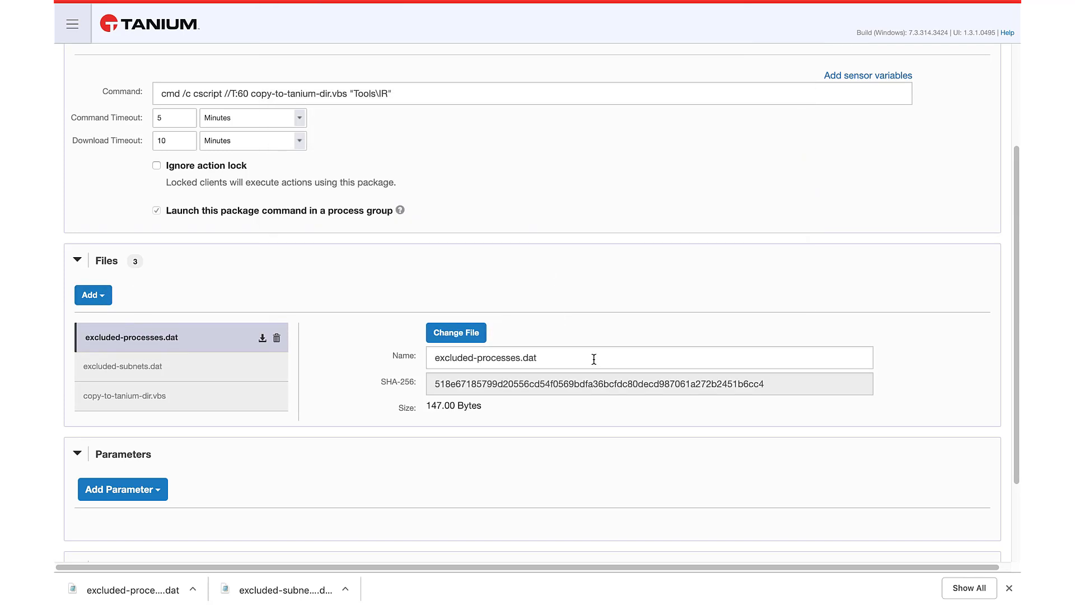
scroll(594, 359, down, 3)
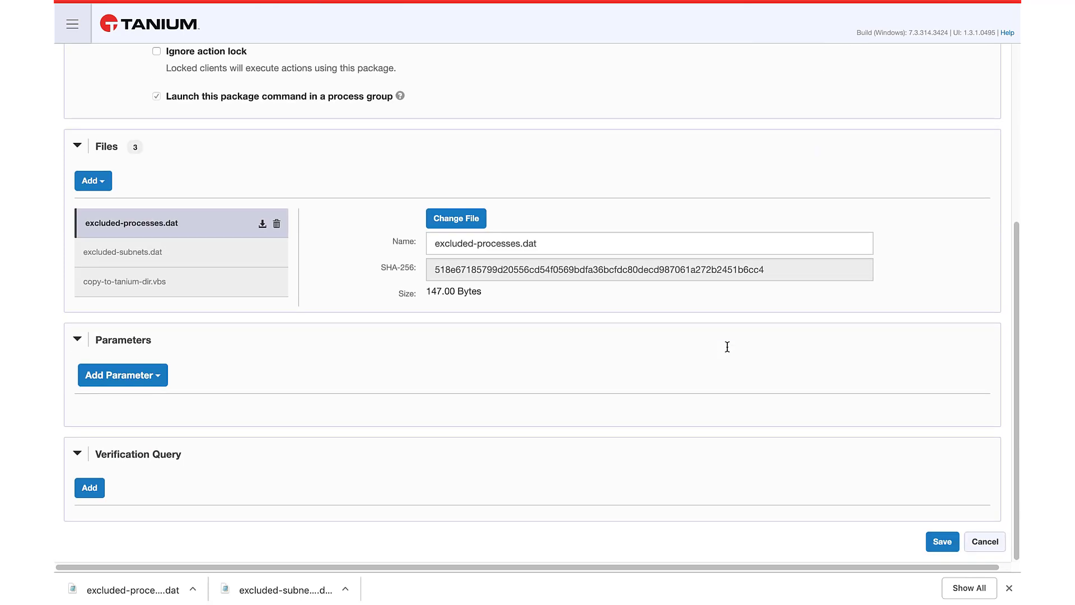
click(943, 541)
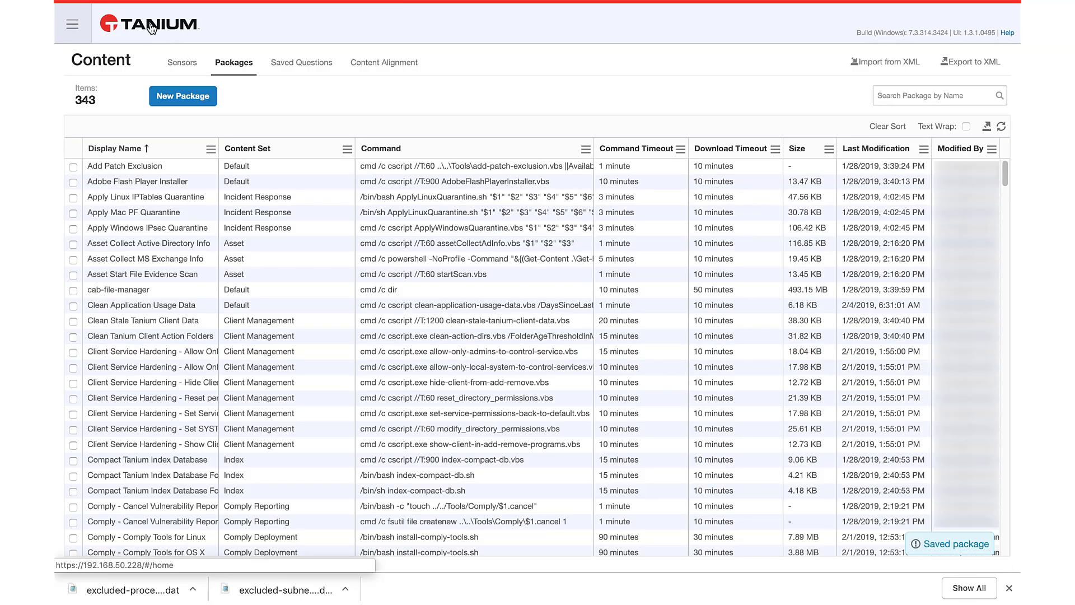
Ask the question "widows" from the home page and run the suggested query Get Is Windows from all machines.
click(152, 28)
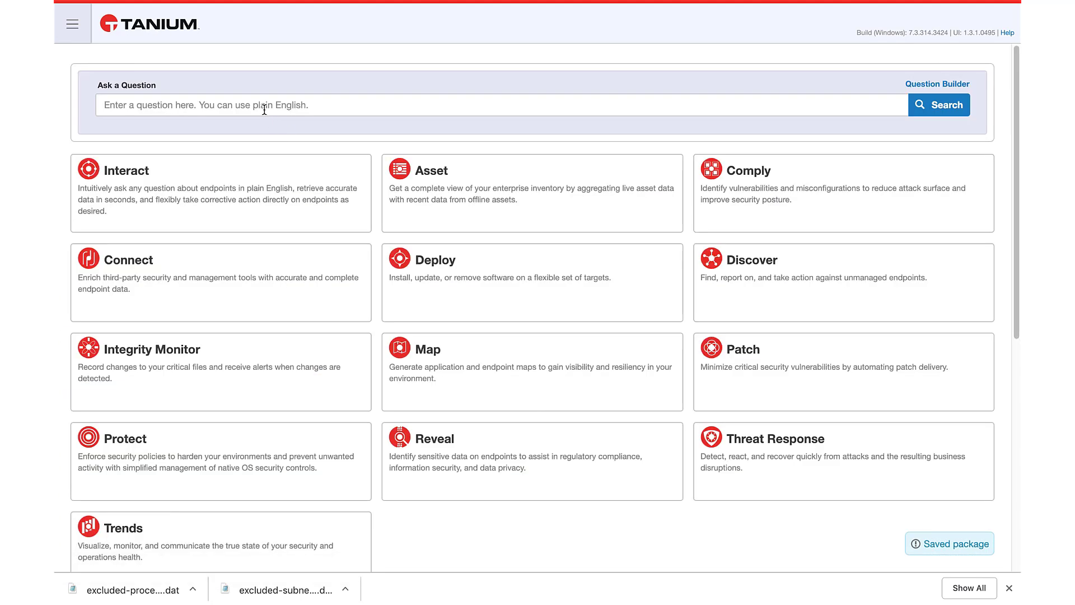
text(widows)
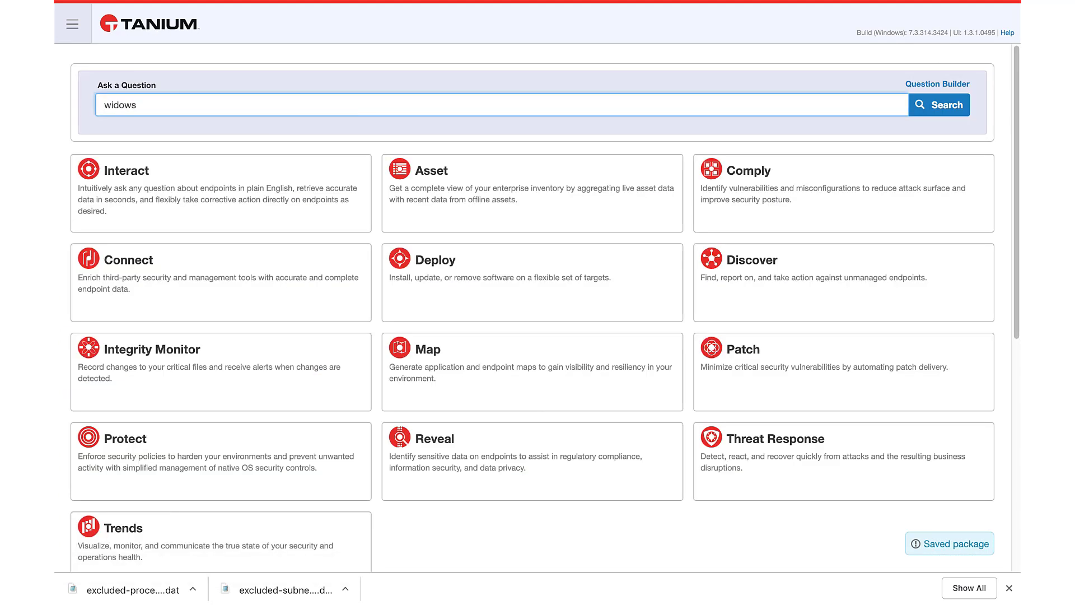
key(Return)
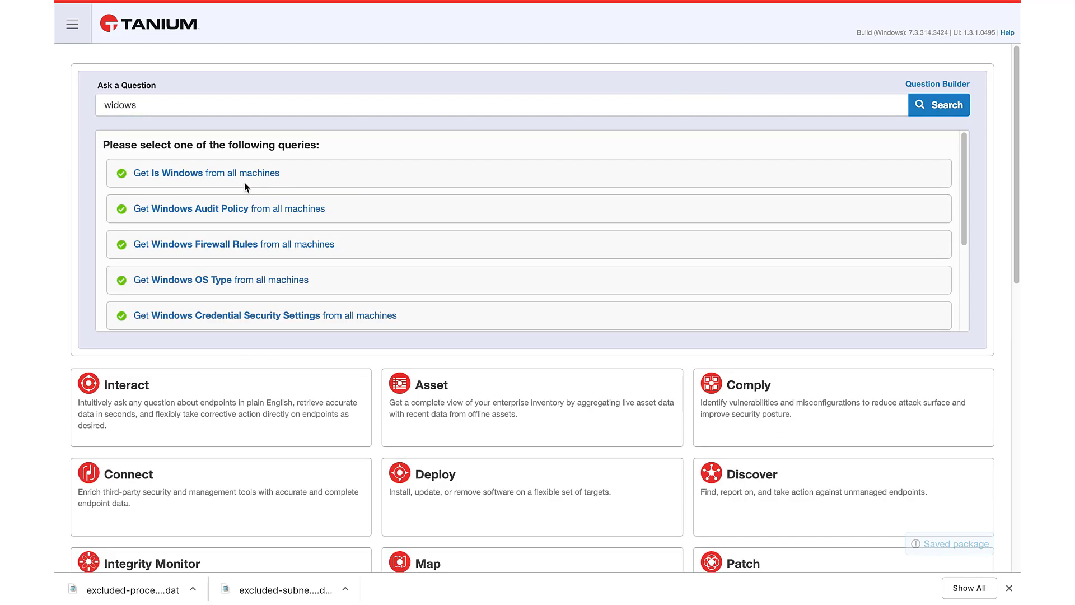
click(192, 175)
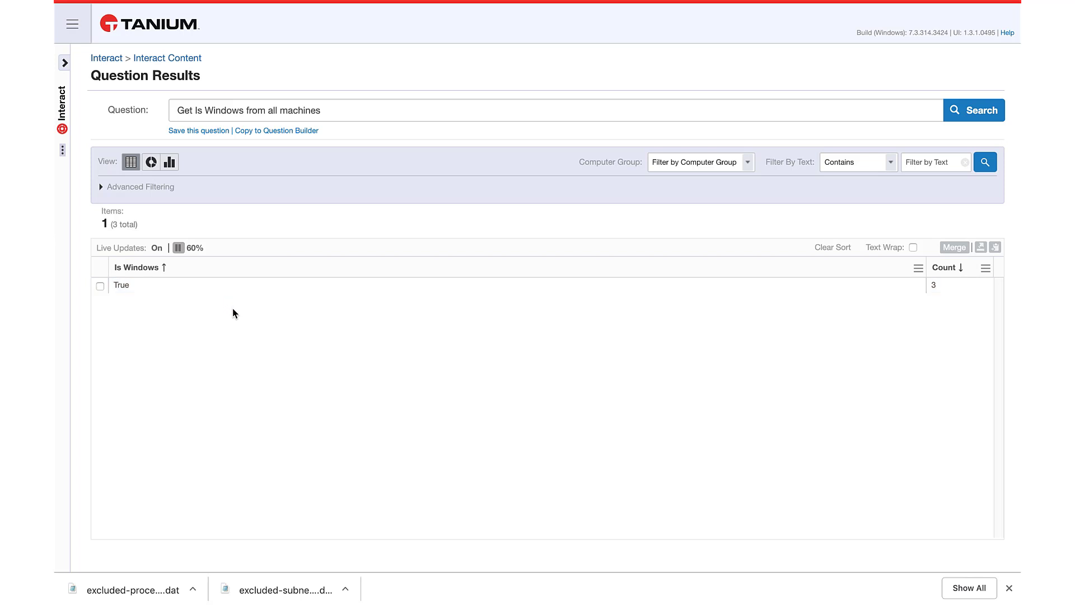
Create a deploy action for the machines answering True, using the package Distribute Non-Approved Established Connections Exclude List.
click(99, 288)
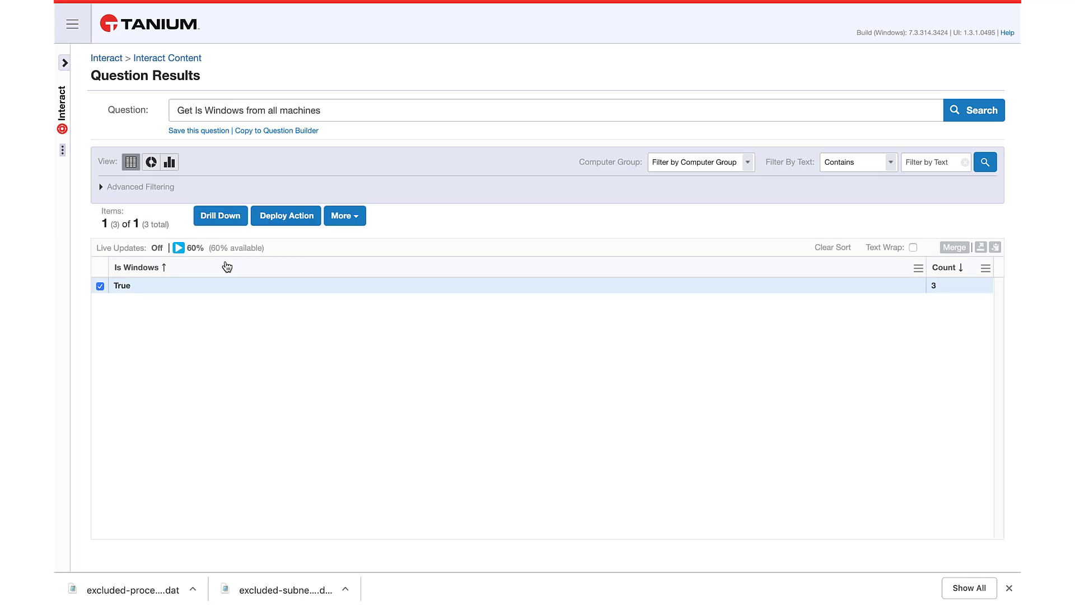
click(283, 218)
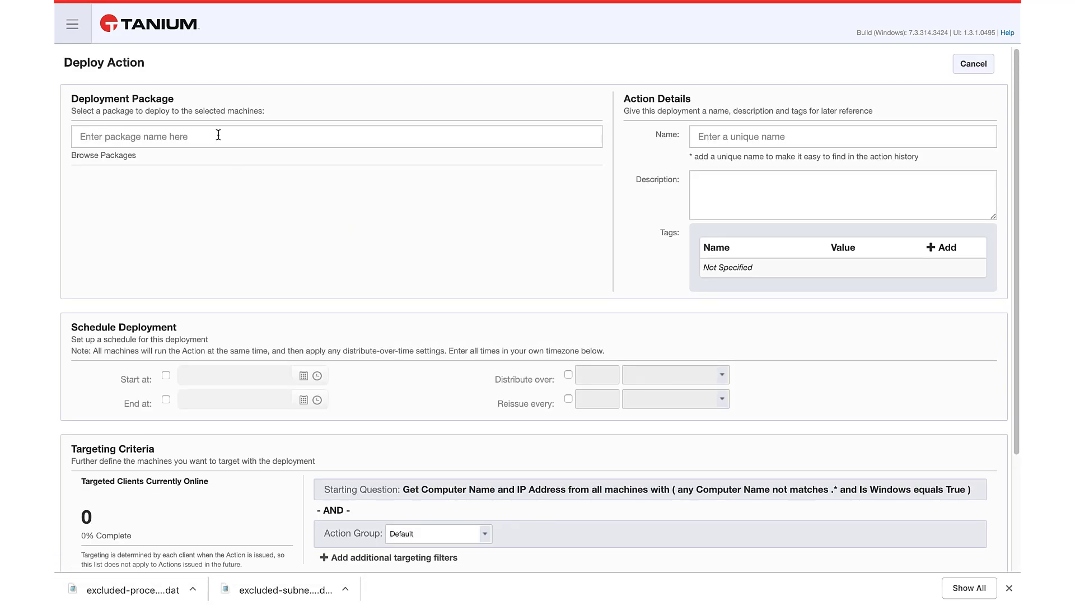
click(219, 136)
text(non-a)
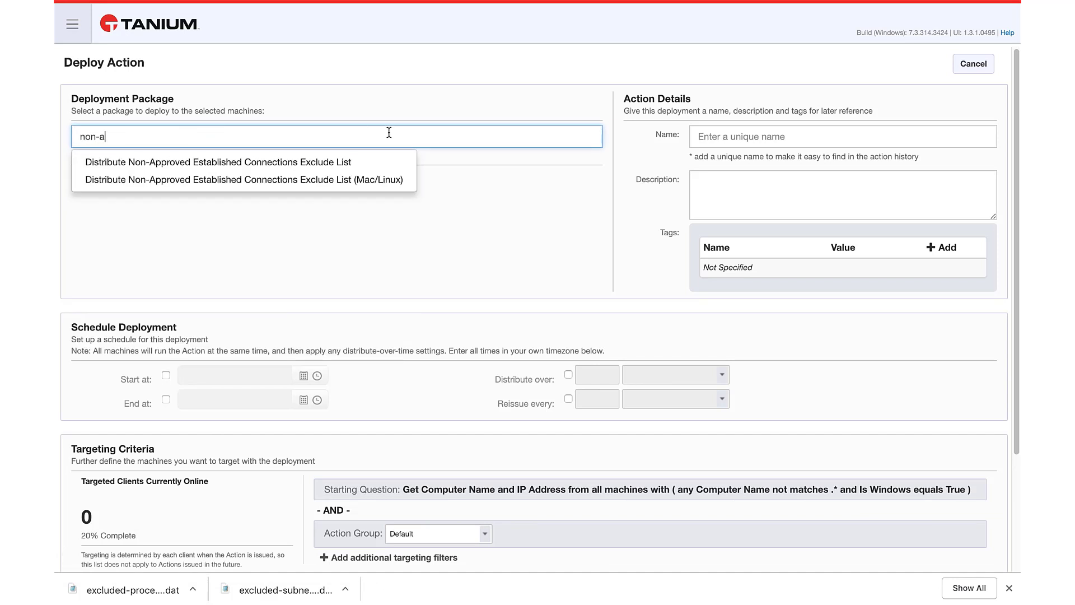
click(304, 163)
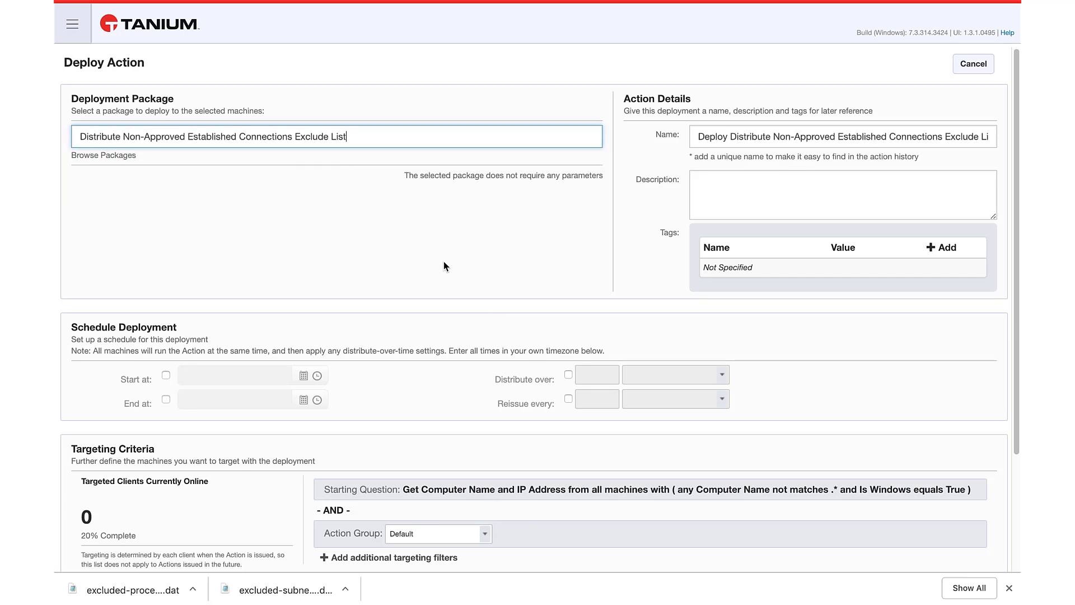
Set the deployment to reissue every 1 day and target the Tanium Threat Response action group.
click(567, 399)
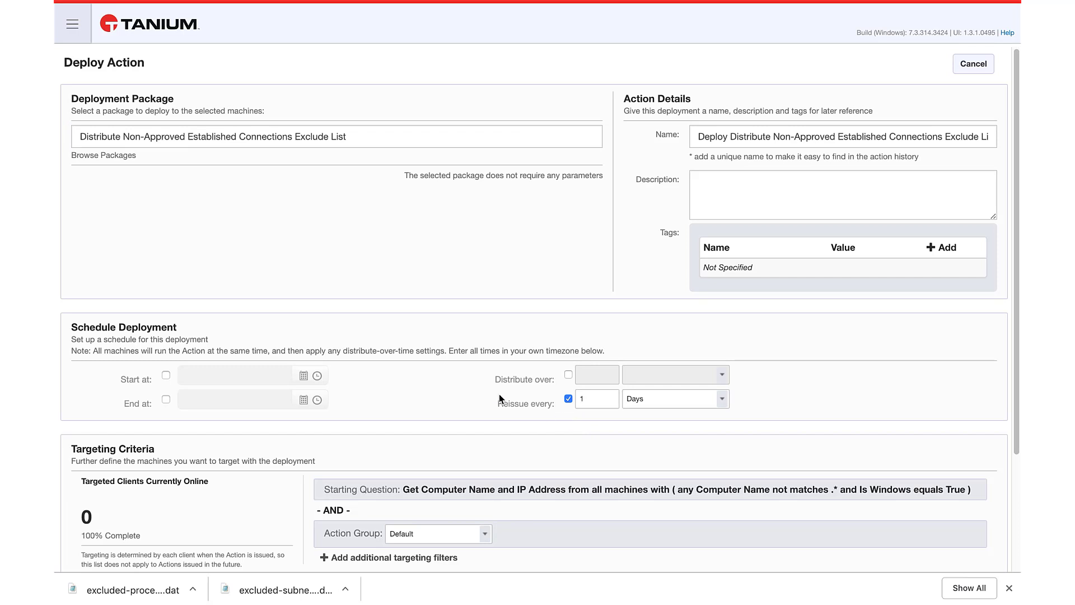
scroll(471, 385, down, 1)
click(485, 534)
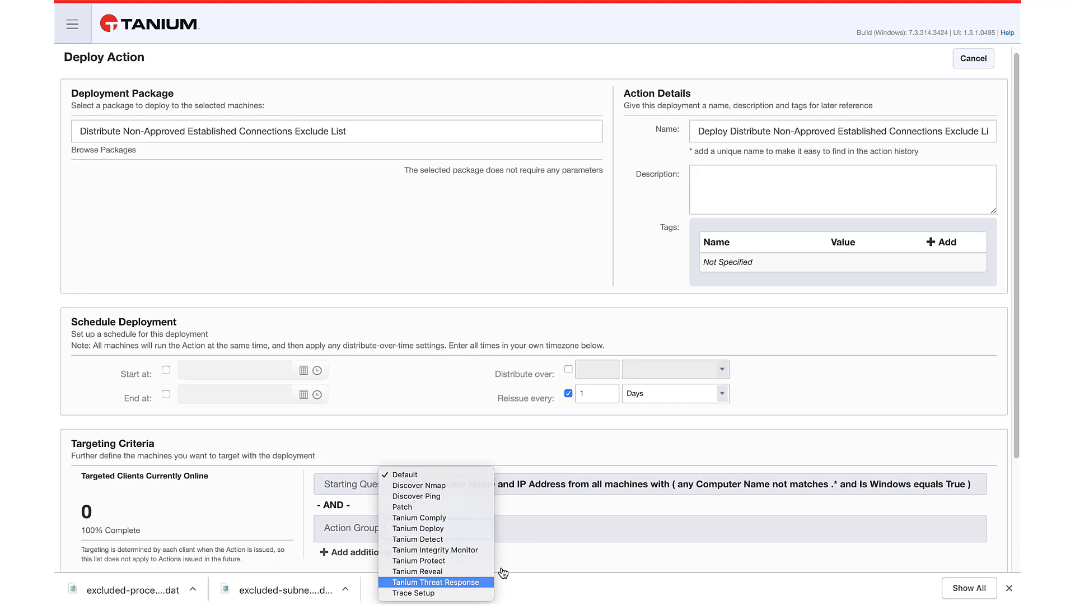
click(450, 588)
scroll(577, 465, down, 3)
click(574, 454)
Deploy the configured action and confirm it for the estimated target clients.
scroll(784, 442, down, 6)
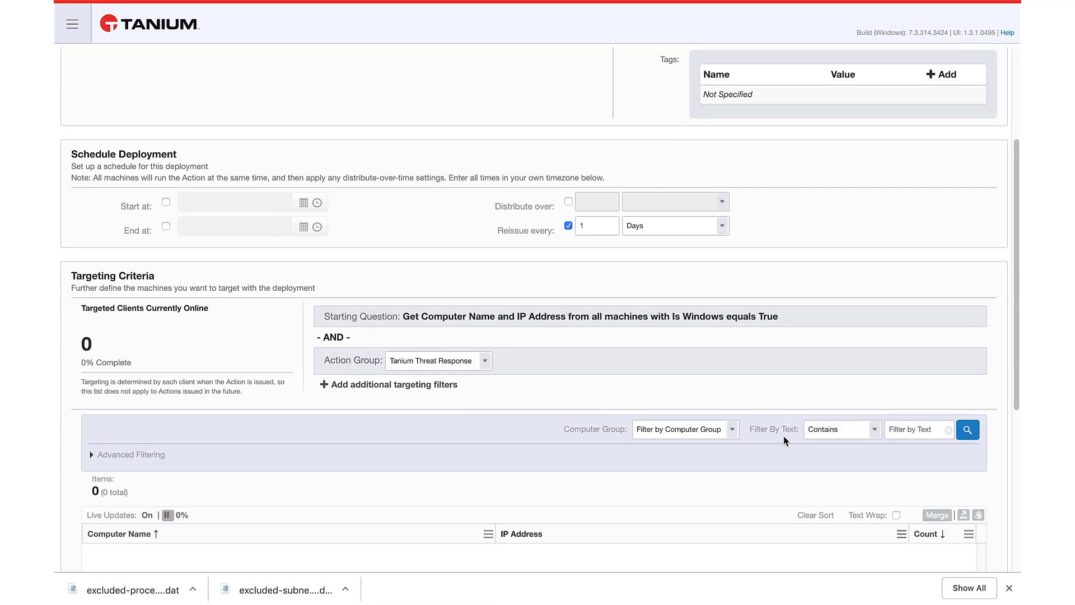
click(916, 501)
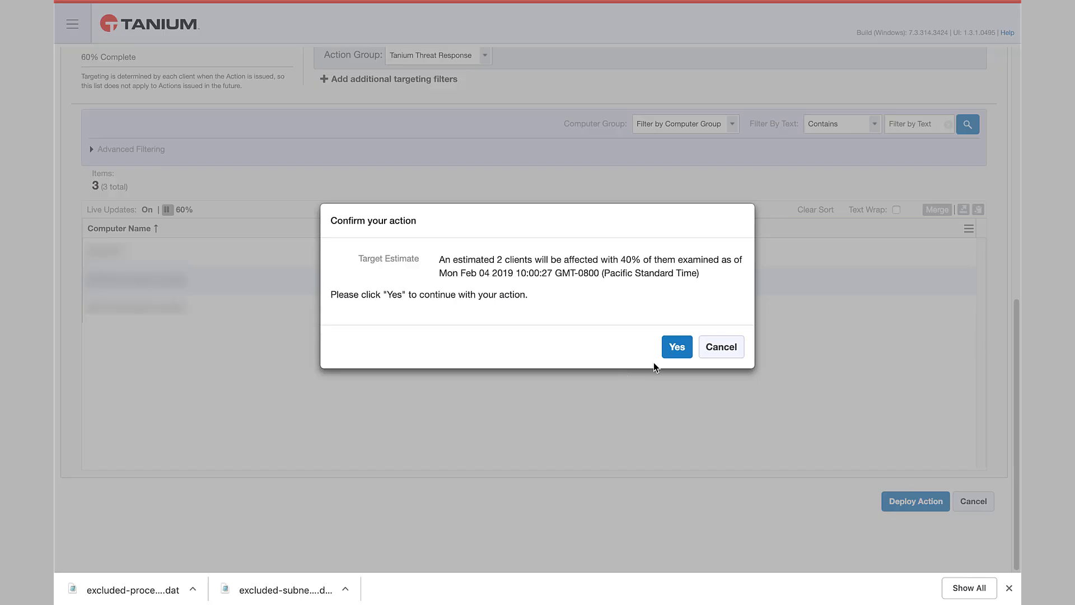
click(679, 346)
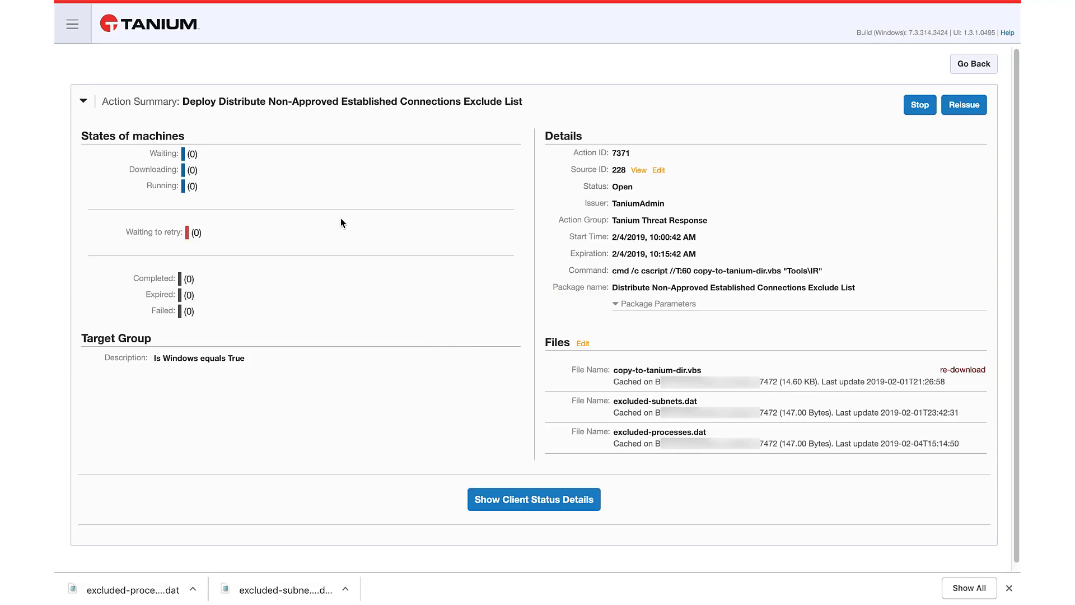
Open Interact from the home page and expand the Security favorite category to list its dashboards.
click(154, 27)
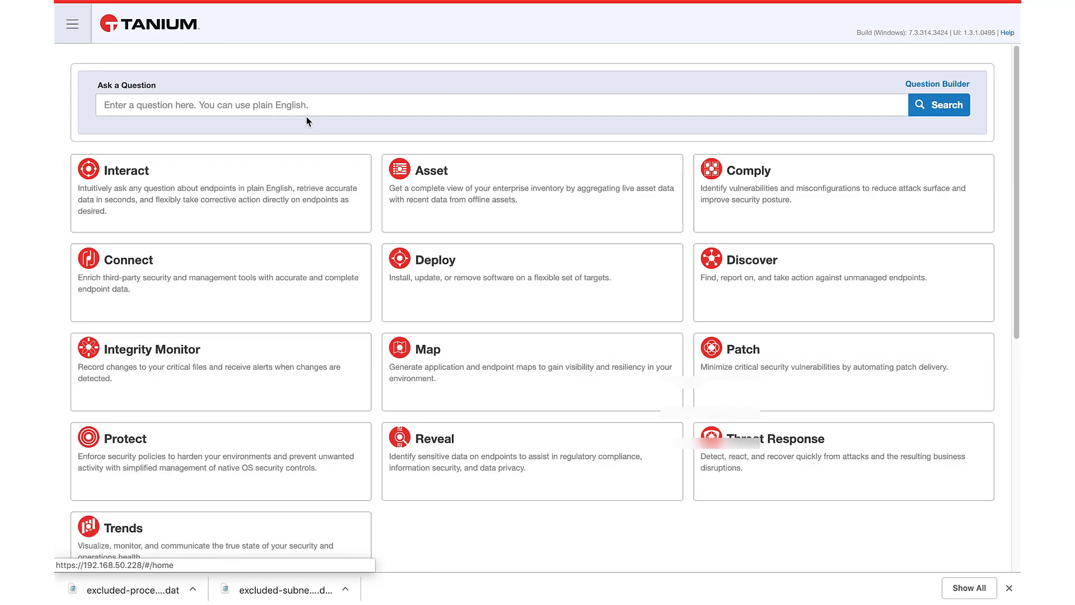
click(186, 203)
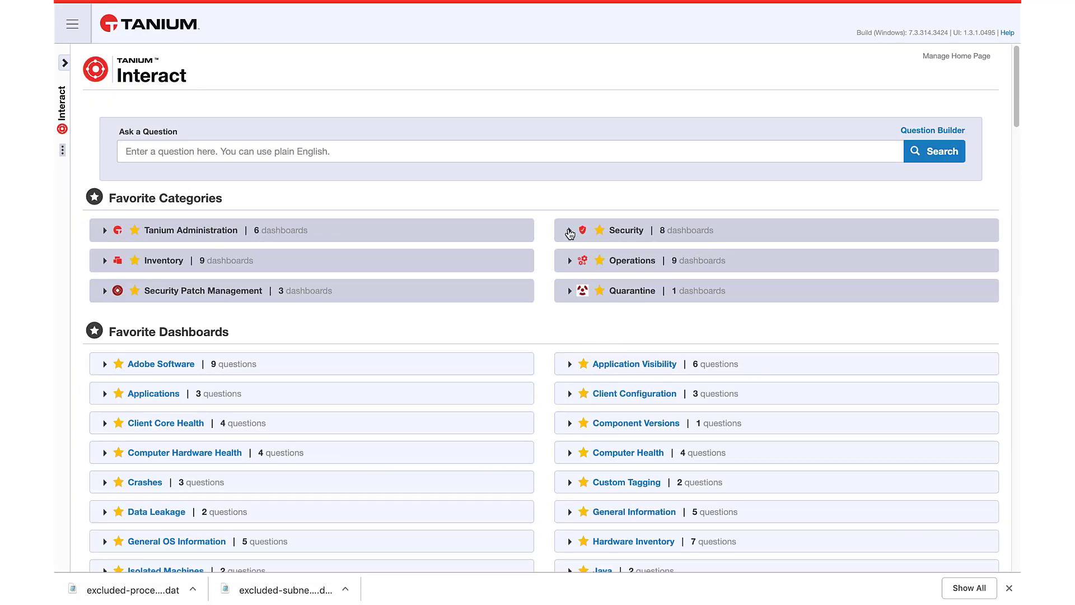
click(569, 230)
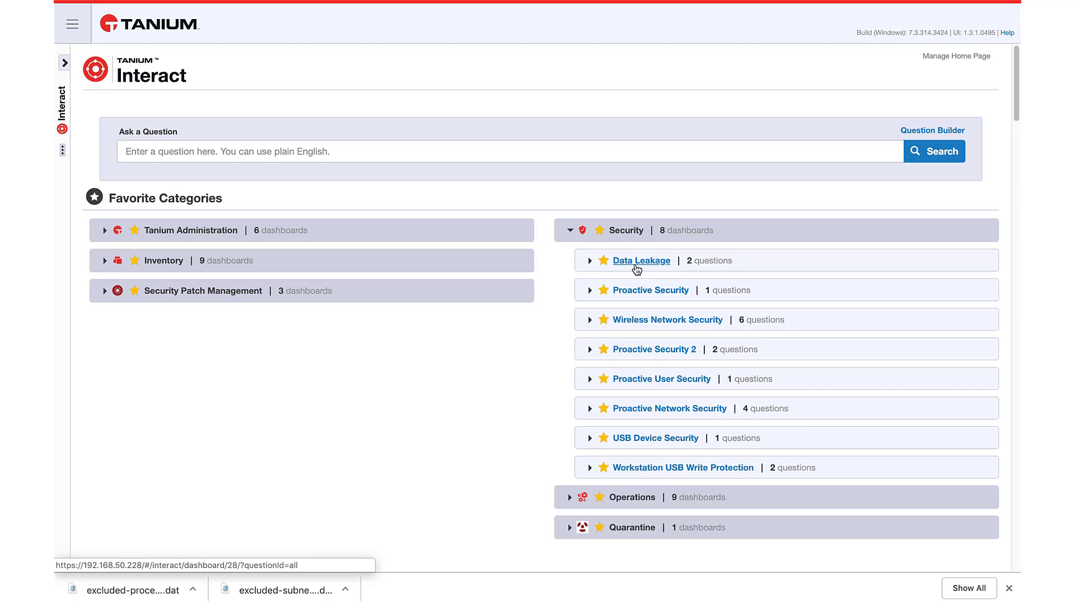